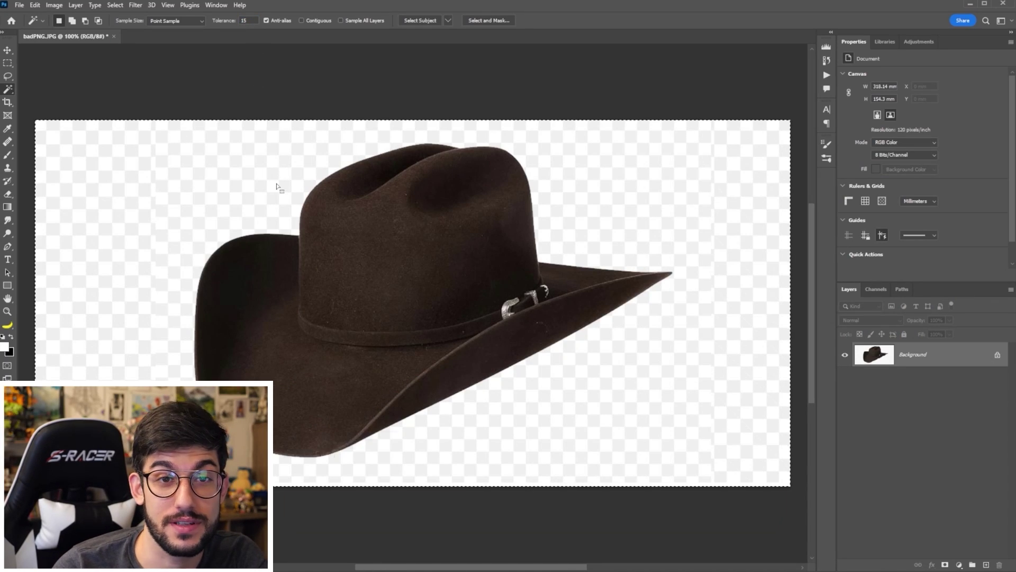
# Select the cowboy hat by magic-wanding the checkerboard background and inverting, undoing a trial cut
pyautogui.hotkey('shift', 'alt')
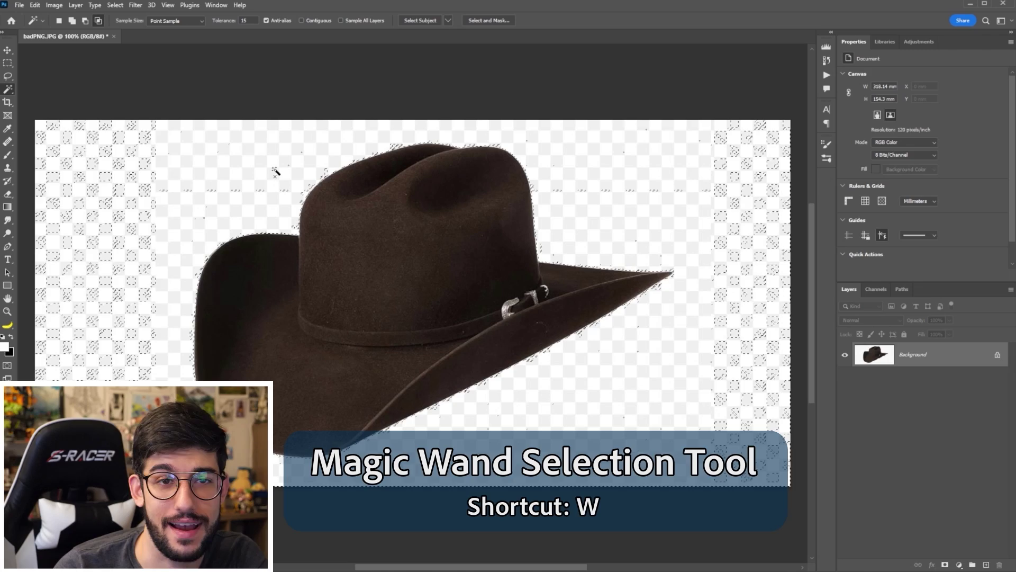
pyautogui.click(274, 188)
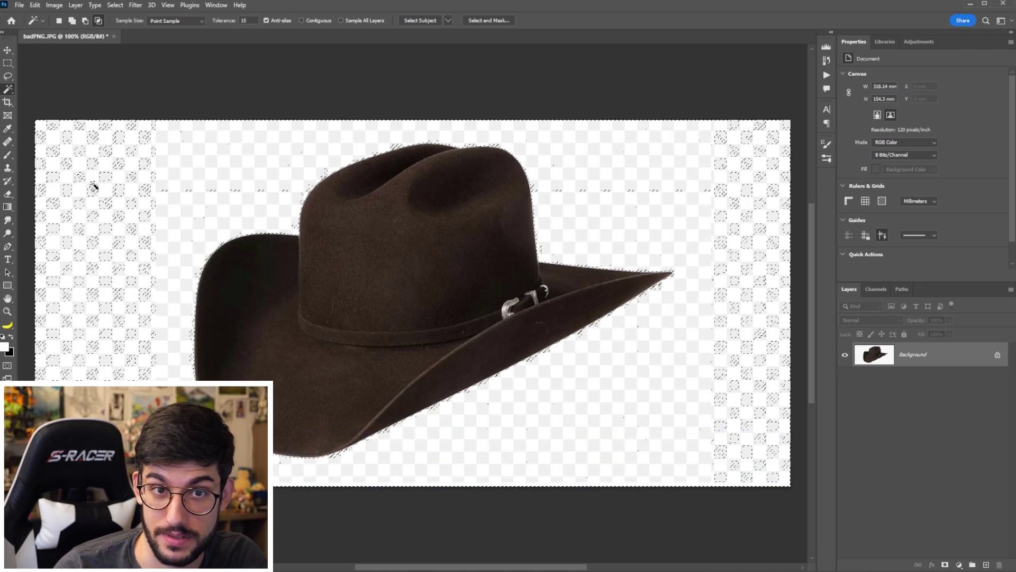
pyautogui.click(122, 194)
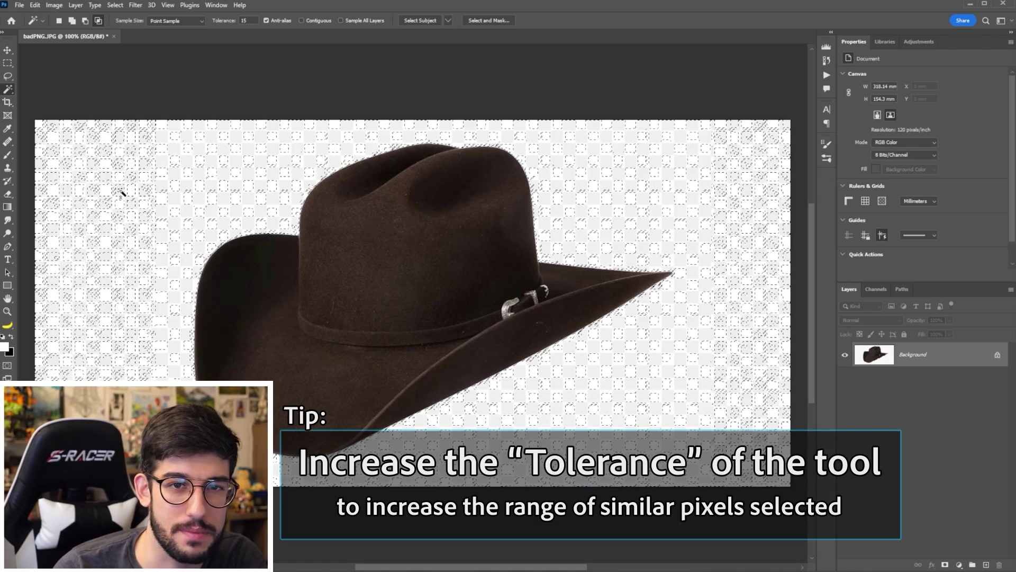
pyautogui.keyDown('alt'); pyautogui.click(173, 206); pyautogui.keyUp('alt')
pyautogui.hotkey('ctrl', 'shift', 'i')
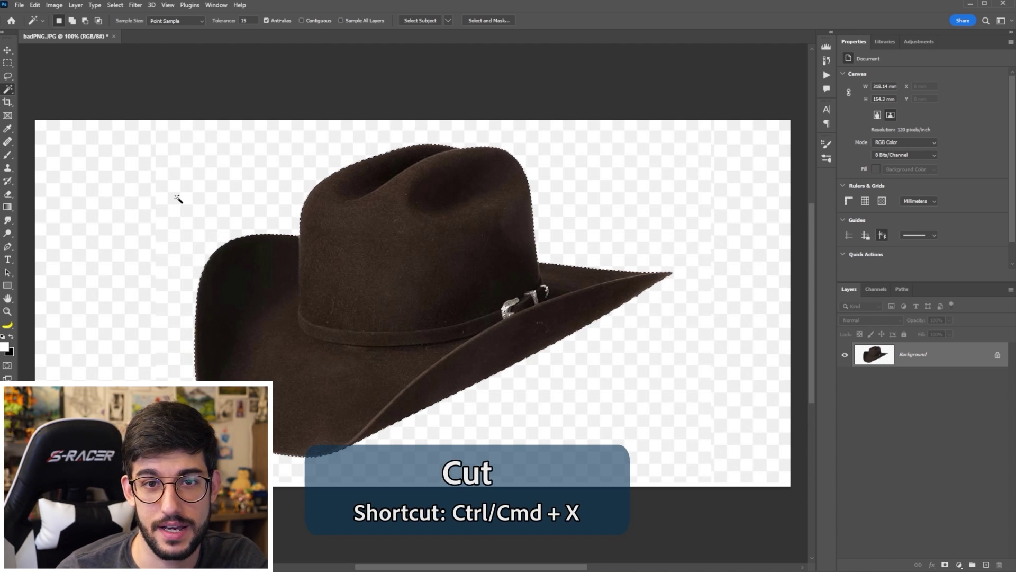
pyautogui.hotkey('ctrl', 'x')
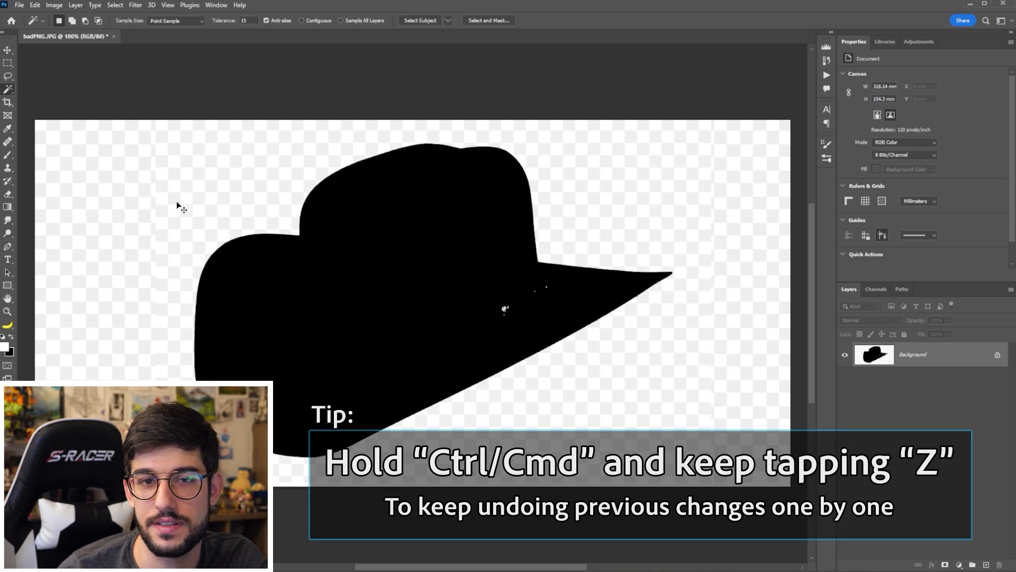
pyautogui.hotkey('ctrl', 'z')
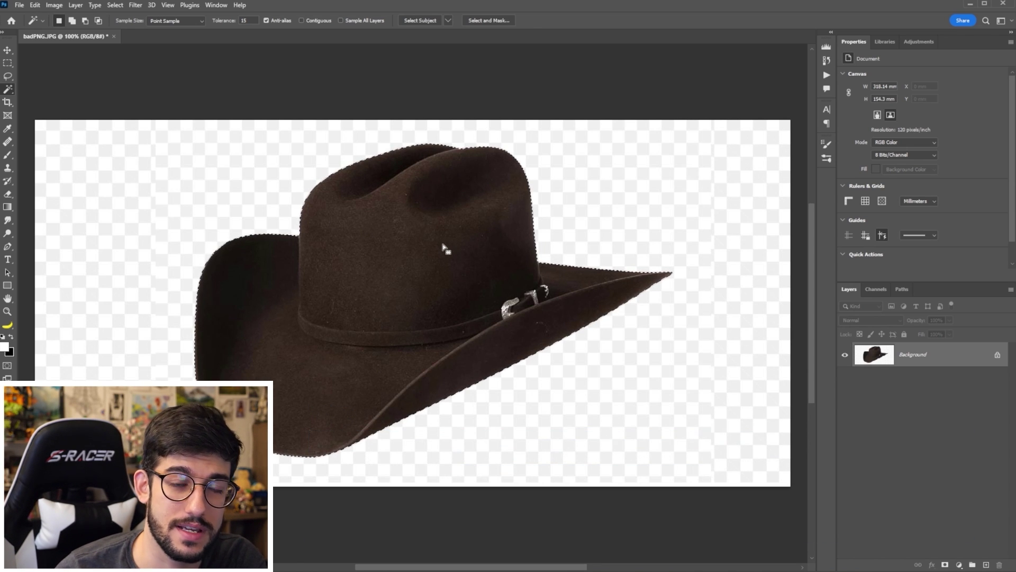
# Cut the selected hat and paste it onto its own new layer
pyautogui.press('l')
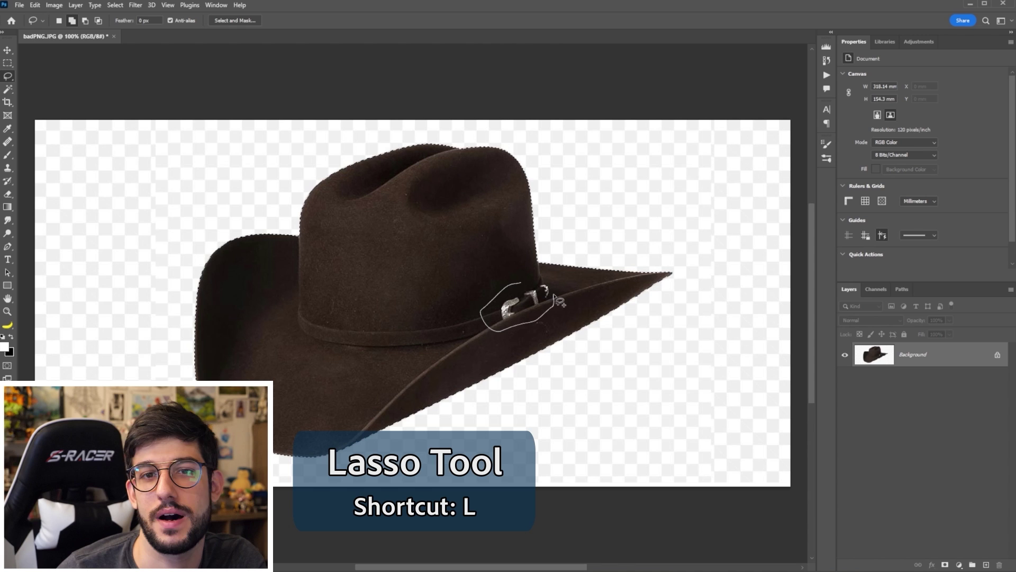
pyautogui.hotkey('ctrl', 'shift', 'z')
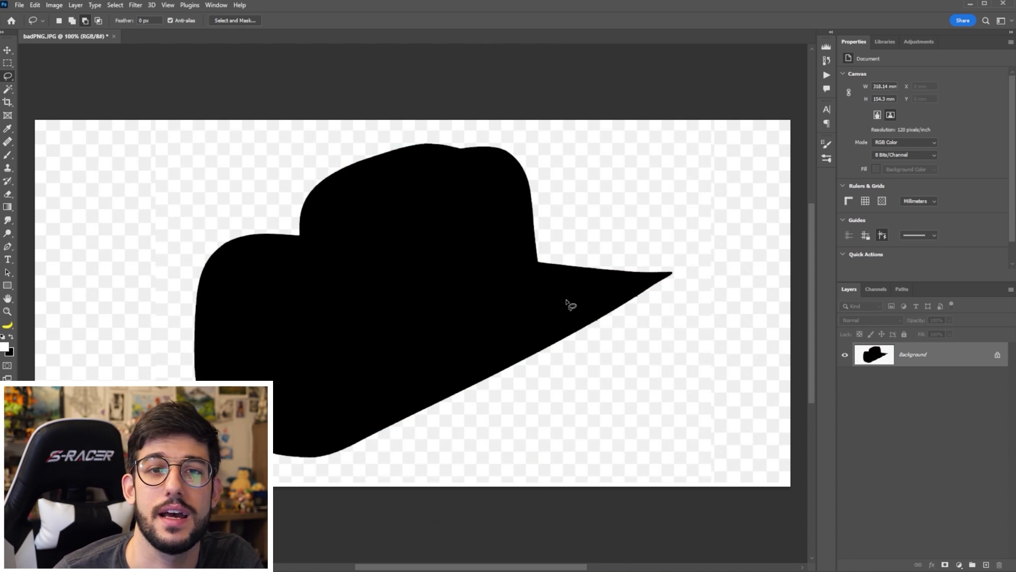
pyautogui.hotkey('ctrl', 'v')
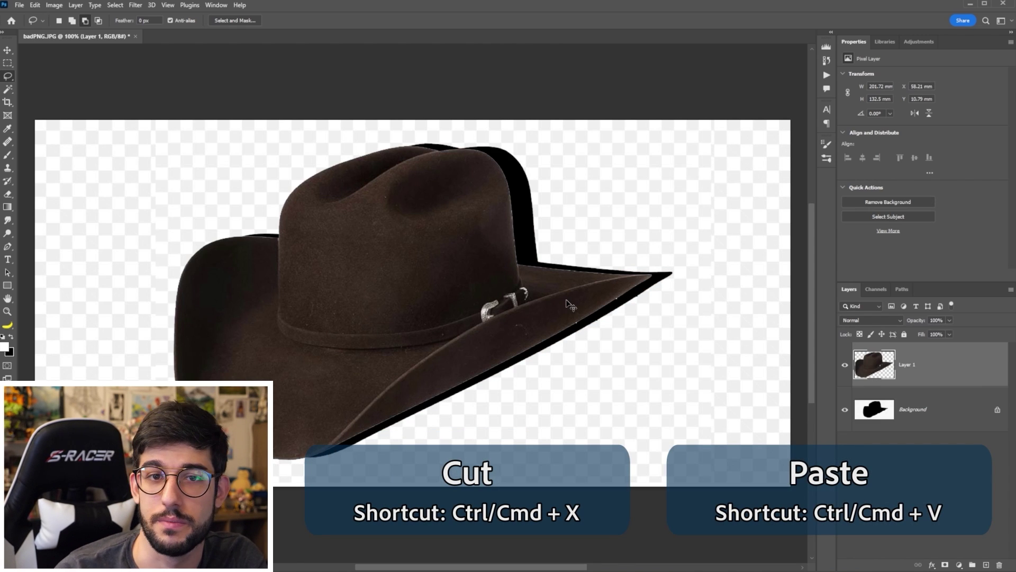
# Hide the Background layer and save the hat cutout as GOODHAT
pyautogui.click(845, 409)
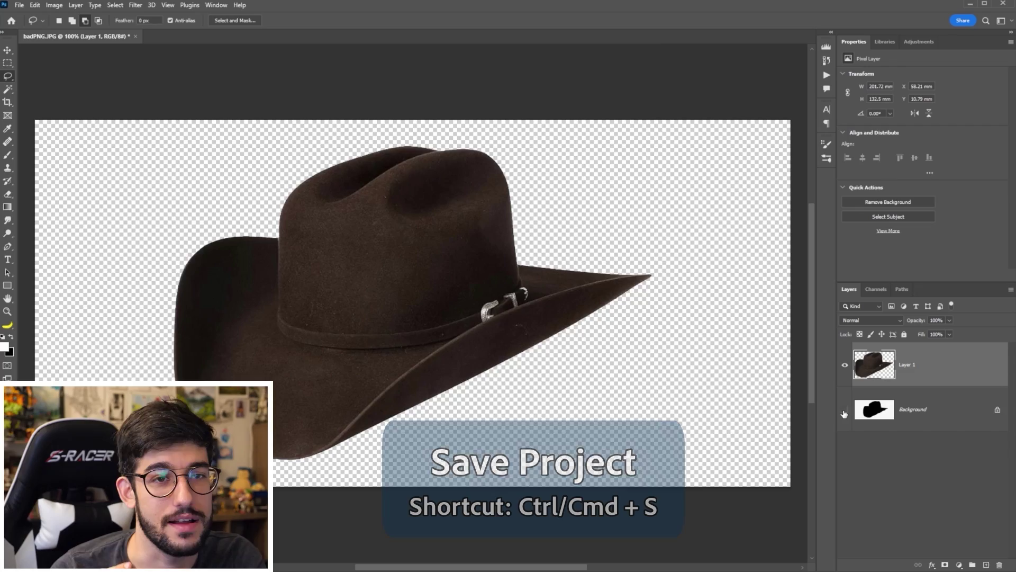
pyautogui.hotkey('ctrl', 's')
pyautogui.write('GOODHAT')
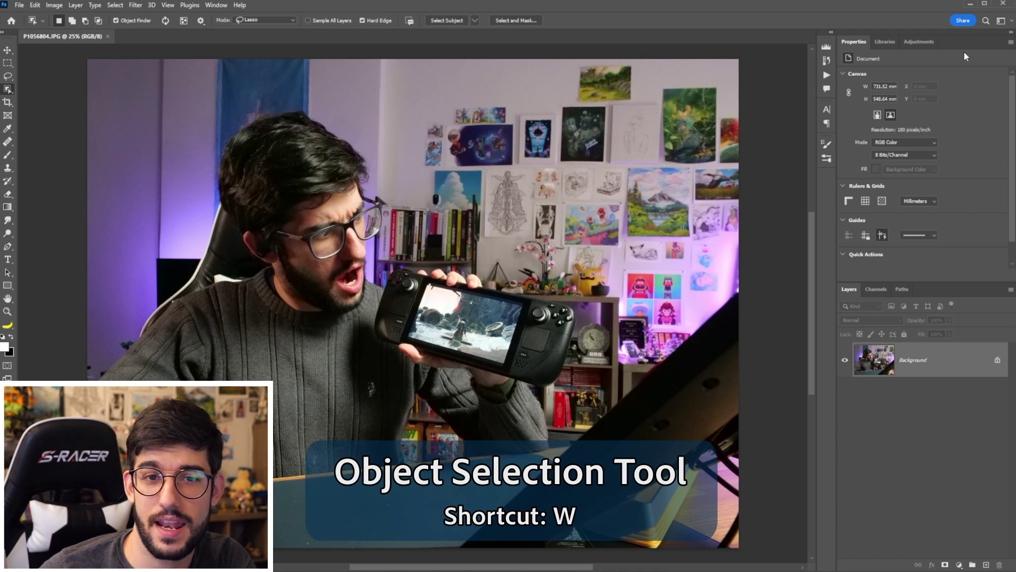
# Select the handheld console with the Object Selection tool
pyautogui.moveTo(538, 351)
pyautogui.mouseDown()
pyautogui.moveTo(516, 370)
pyautogui.moveTo(455, 362)
pyautogui.moveTo(418, 340)
pyautogui.mouseUp()
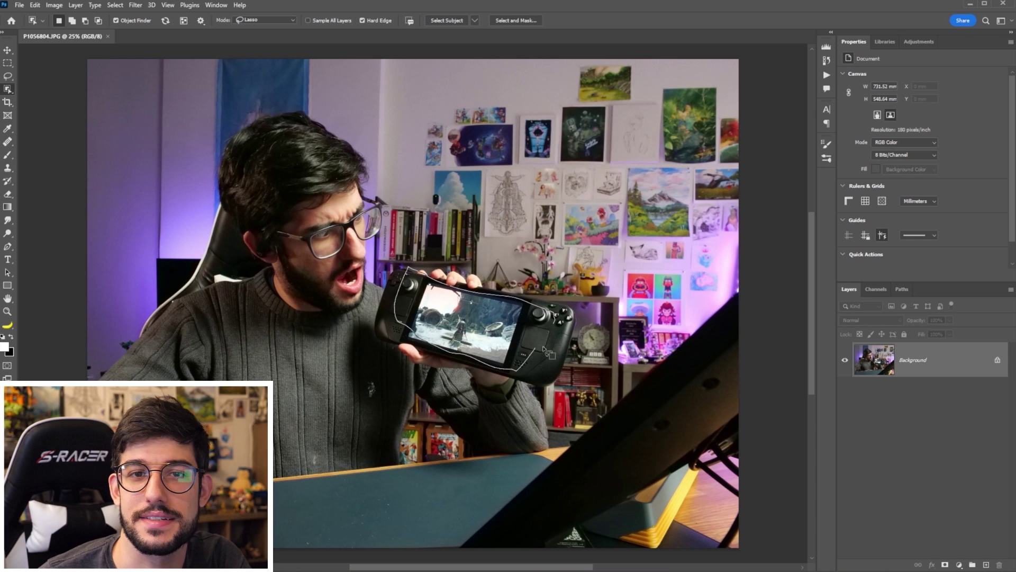
pyautogui.moveTo(533, 365); pyautogui.dragTo(536, 370)
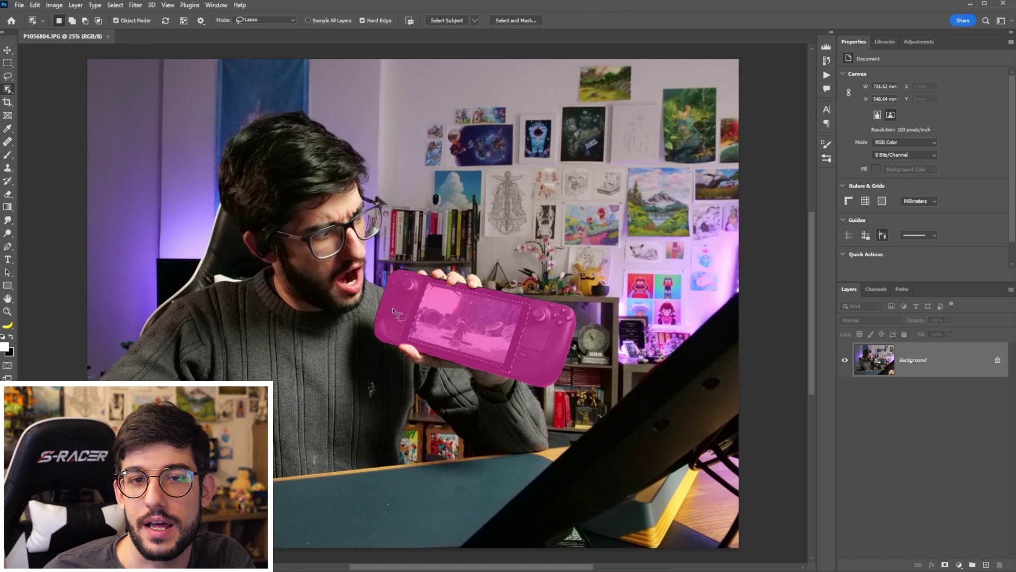
pyautogui.click(577, 323)
# Add the console's missed edges with the Lasso, then cut the console out
pyautogui.press('l')
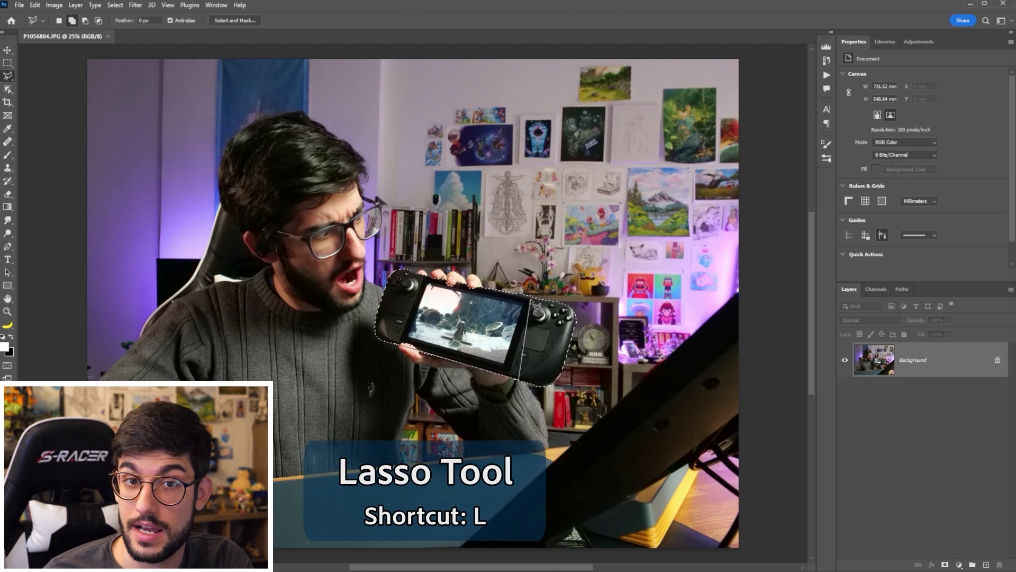
pyautogui.moveTo(409, 357)
pyautogui.mouseDown()
pyautogui.moveTo(390, 318)
pyautogui.moveTo(450, 280)
pyautogui.moveTo(492, 277)
pyautogui.moveTo(576, 312)
pyautogui.mouseUp()
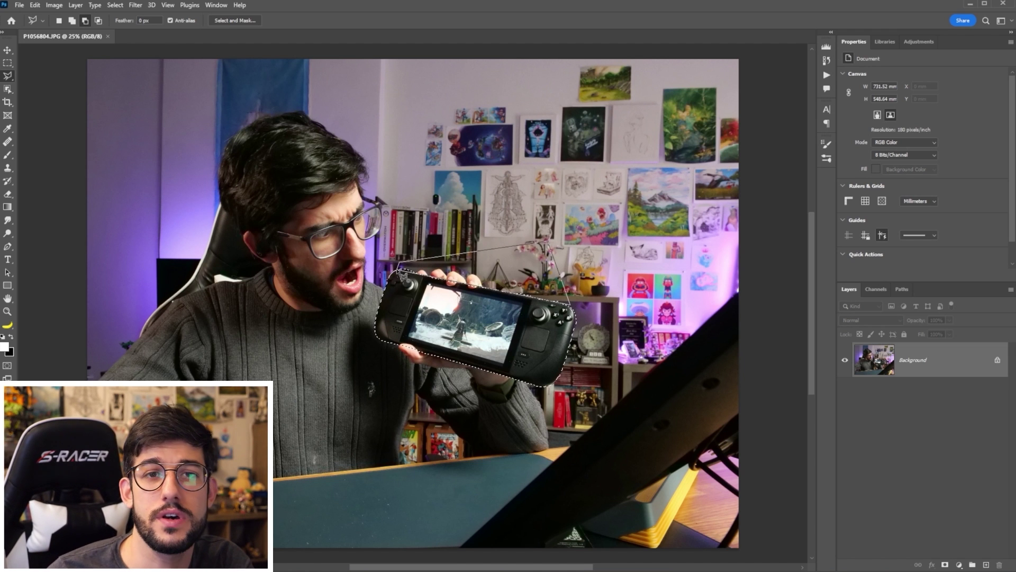
pyautogui.moveTo(404, 276); pyautogui.dragTo(548, 336)
pyautogui.hotkey('ctrl', 'BackSpace')
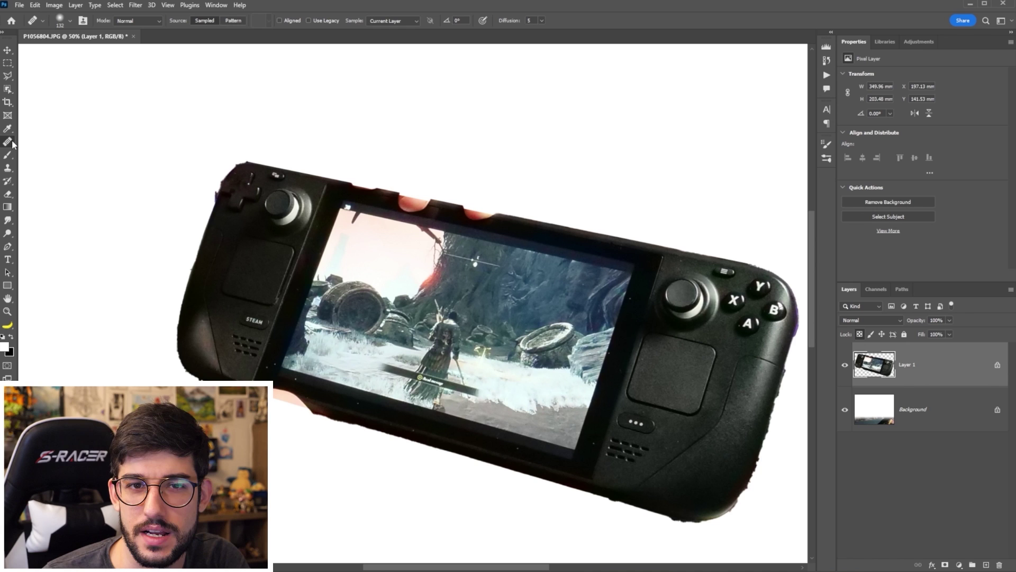
# Spot-heal the reddish finger colour off the console's top edge
pyautogui.rightClick(13, 144)
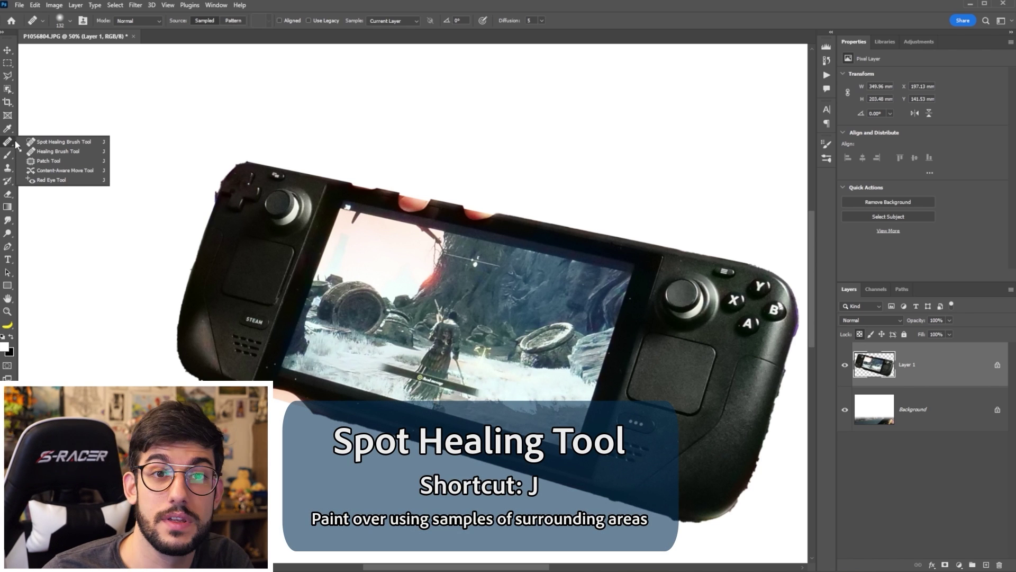
pyautogui.click(31, 140)
pyautogui.moveTo(463, 207)
pyautogui.mouseDown()
pyautogui.moveTo(523, 219)
pyautogui.moveTo(456, 217)
pyautogui.moveTo(442, 196)
pyautogui.mouseUp()
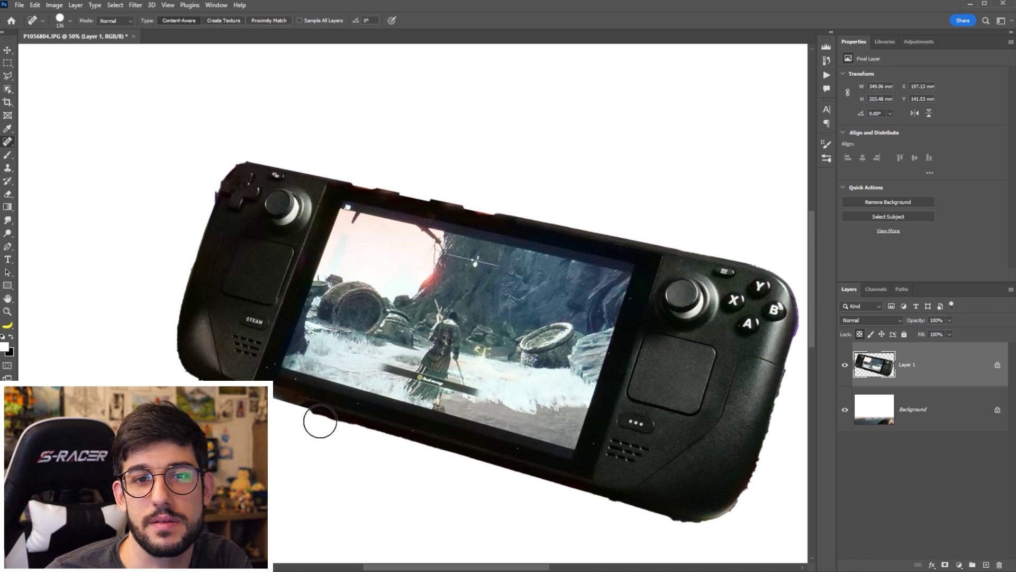
# Erase the dark fringes along the console's bottom and top edges
pyautogui.press('e')
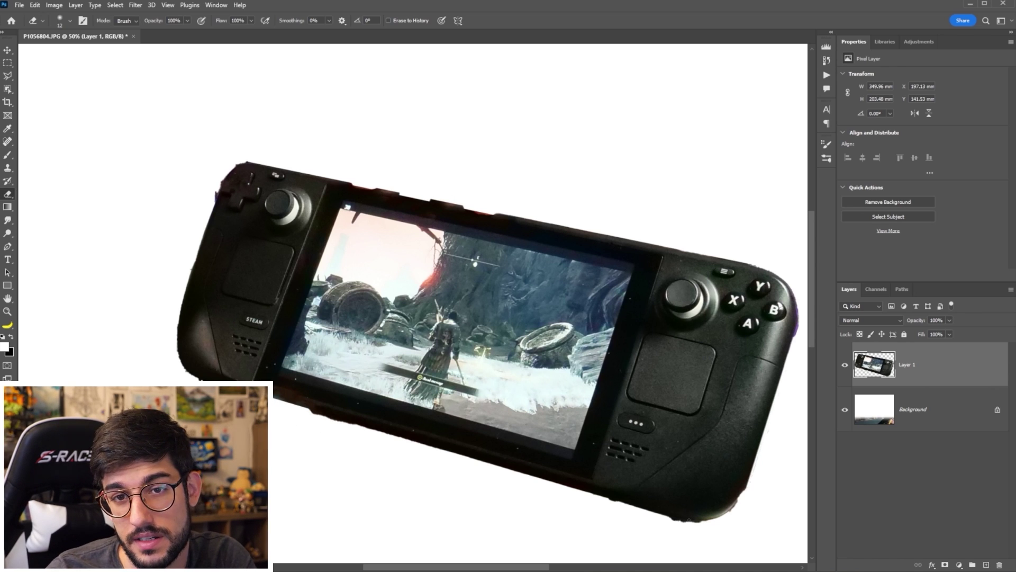
pyautogui.moveTo(669, 517); pyautogui.dragTo(192, 376)
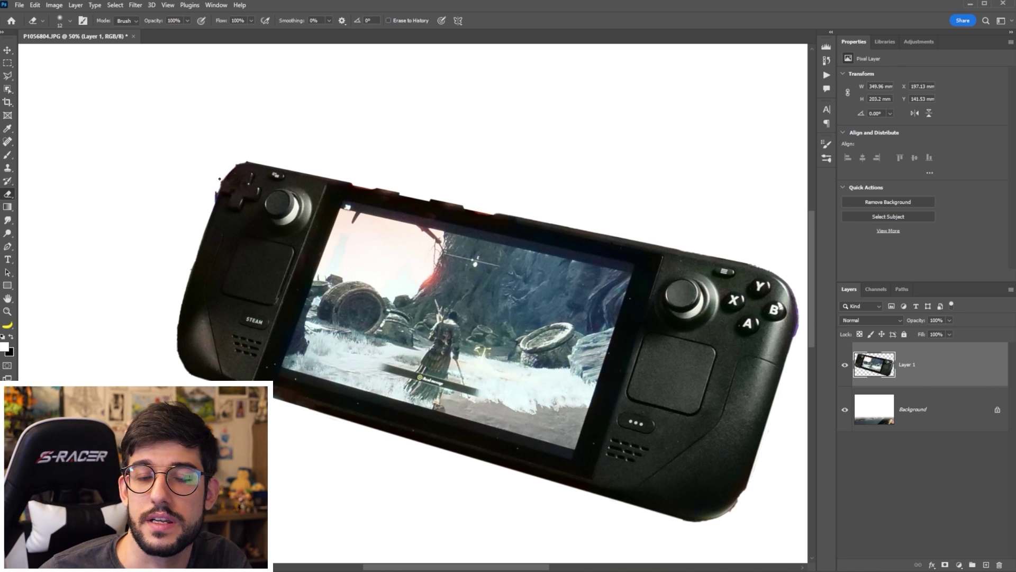
pyautogui.moveTo(661, 250); pyautogui.dragTo(331, 179)
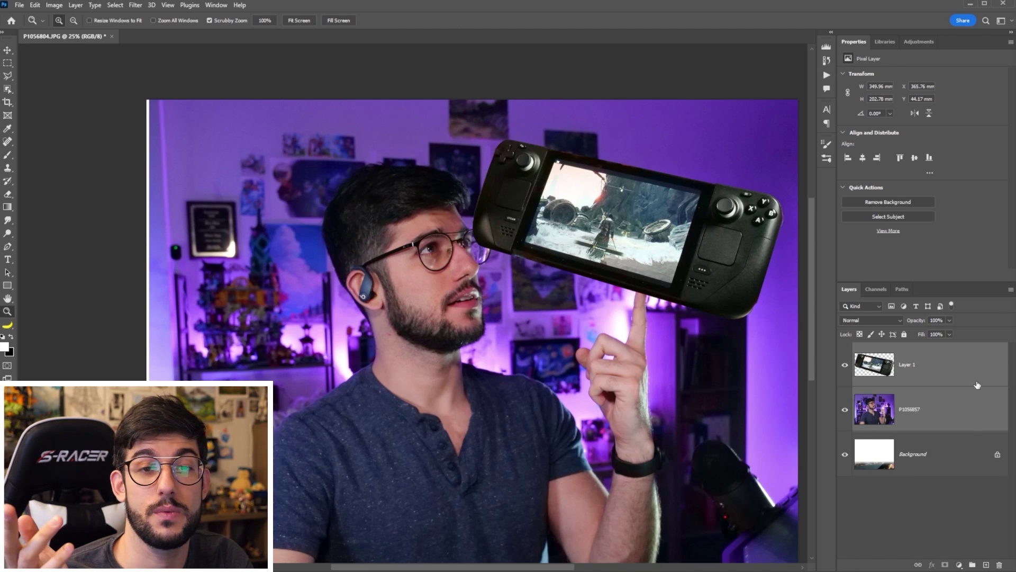
# Scale the console down to about 77% and place it on the man's raised fingertip
pyautogui.hotkey('ctrl', 't')
pyautogui.moveTo(482, 313); pyautogui.dragTo(516, 293)
pyautogui.moveTo(686, 234); pyautogui.dragTo(701, 204)
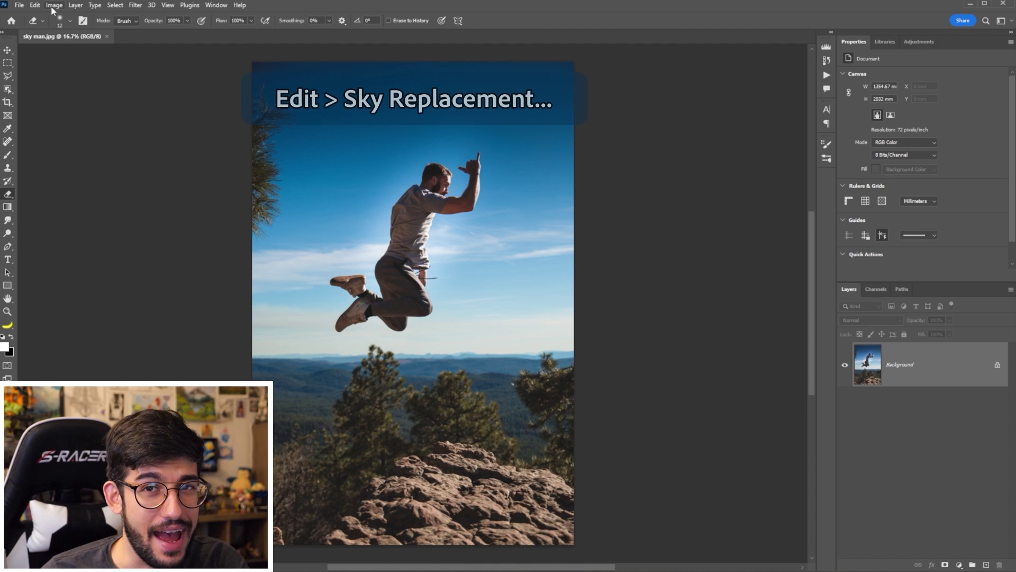
# Apply Edit > Sky Replacement with the default cloudy sky
pyautogui.click(34, 5)
pyautogui.click(61, 256)
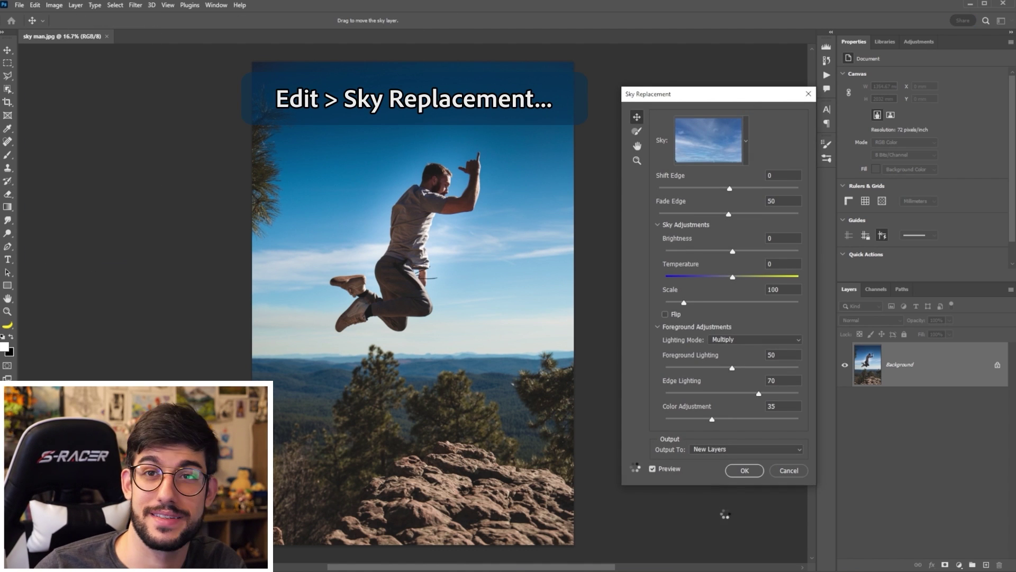
pyautogui.click(743, 471)
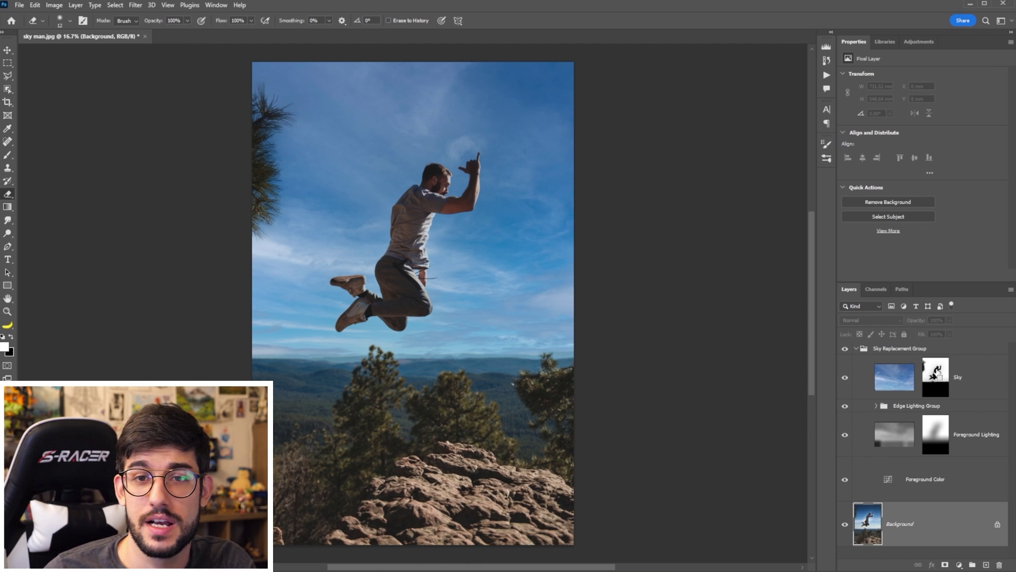
# Load the Sky layer mask as a selection and subtract the left-edge tree with the Rectangular Marquee
pyautogui.keyDown('ctrl'); pyautogui.click(936, 373); pyautogui.keyUp('ctrl')
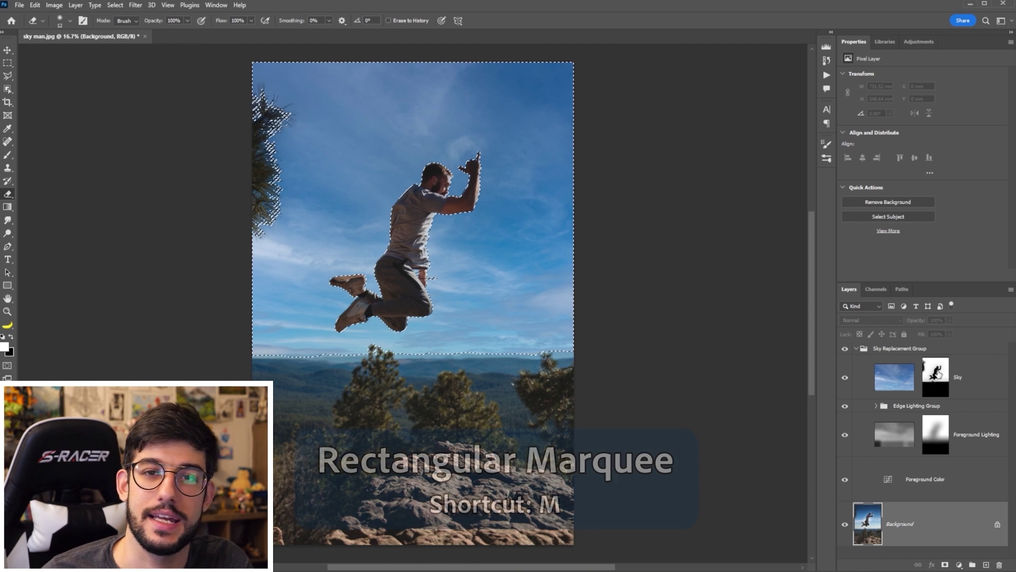
pyautogui.press('m')
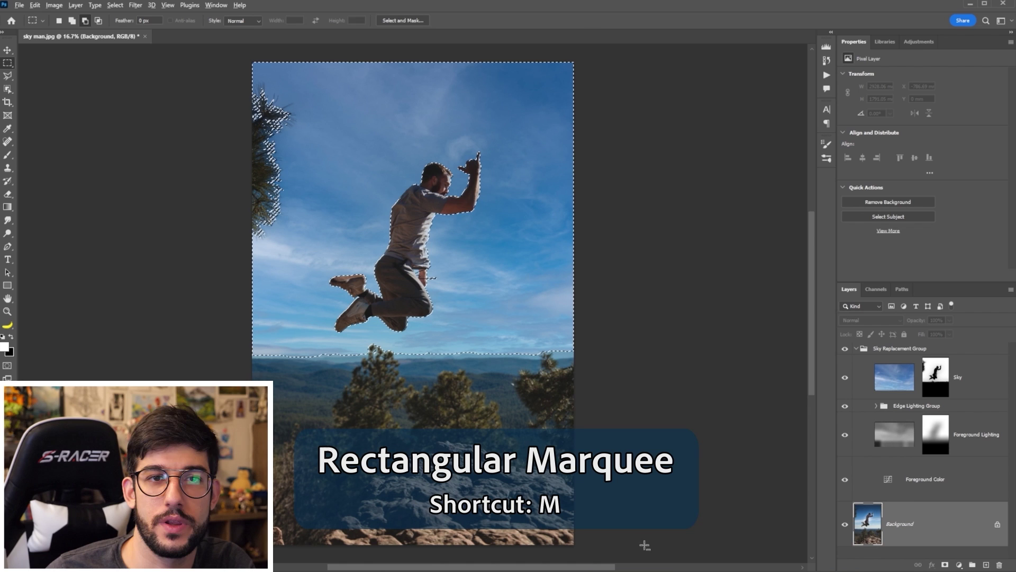
pyautogui.moveTo(573, 545)
pyautogui.mouseDown()
pyautogui.moveTo(105, 439)
pyautogui.moveTo(99, 348)
pyautogui.mouseUp()
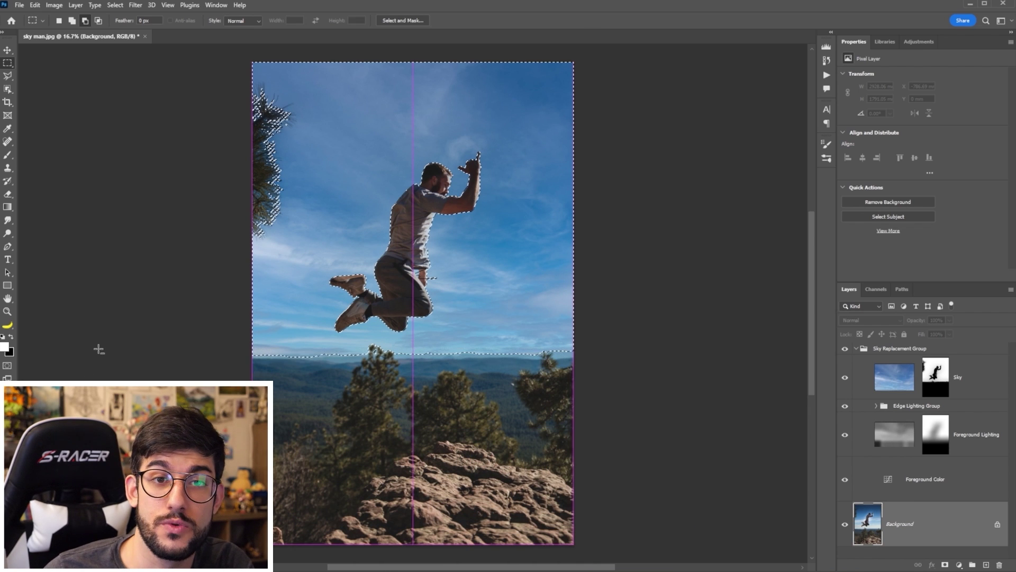
pyautogui.hotkey('ctrl', 'z')
pyautogui.scroll(3, 539, 472)
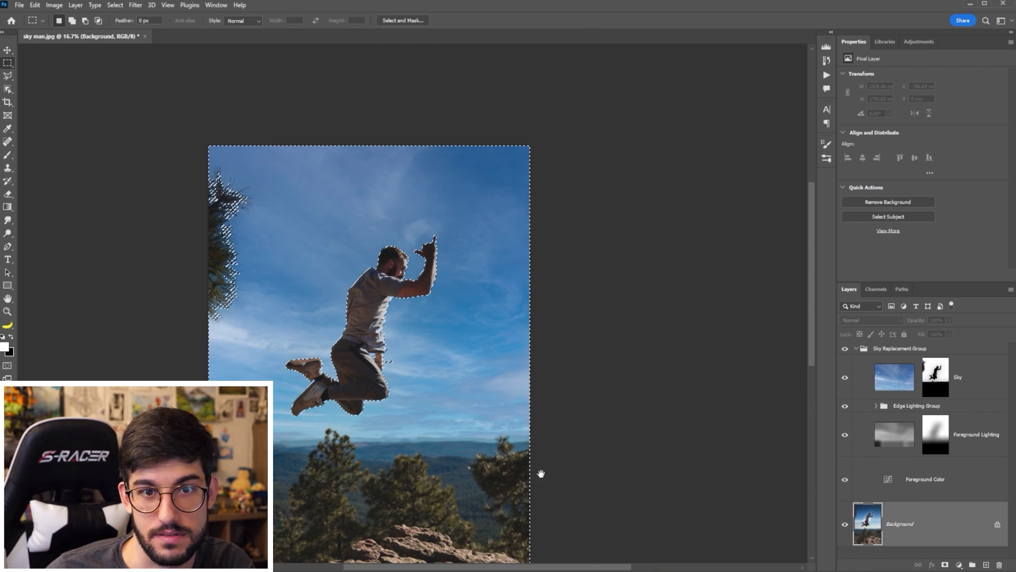
pyautogui.moveTo(259, 325); pyautogui.dragTo(47, 94)
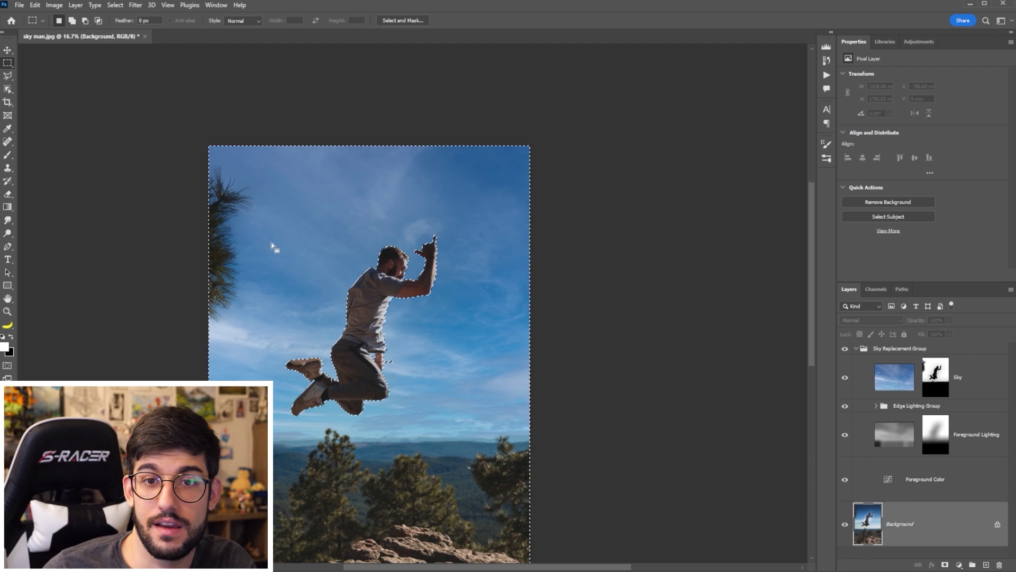
pyautogui.moveTo(321, 294); pyautogui.dragTo(312, 224)
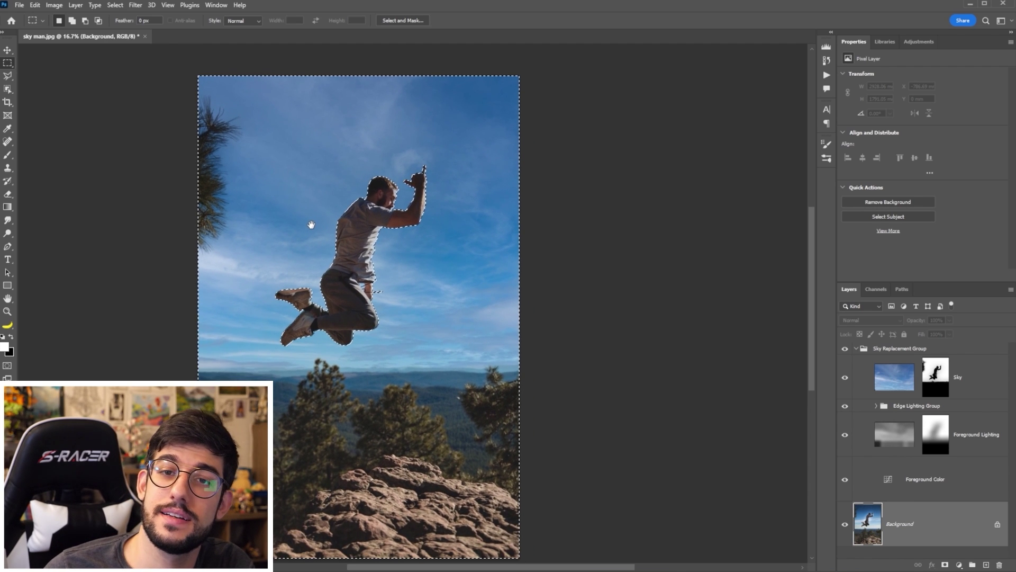
pyautogui.moveTo(311, 224); pyautogui.dragTo(312, 223)
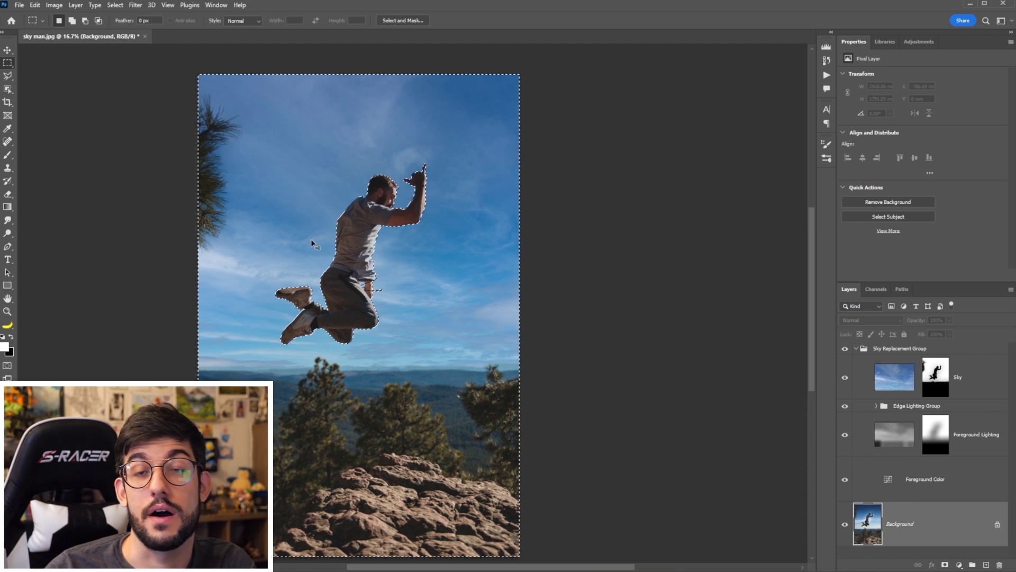
# Fill the man's selection with white on a new layer, then deselect
pyautogui.click(986, 565)
pyautogui.press('g')
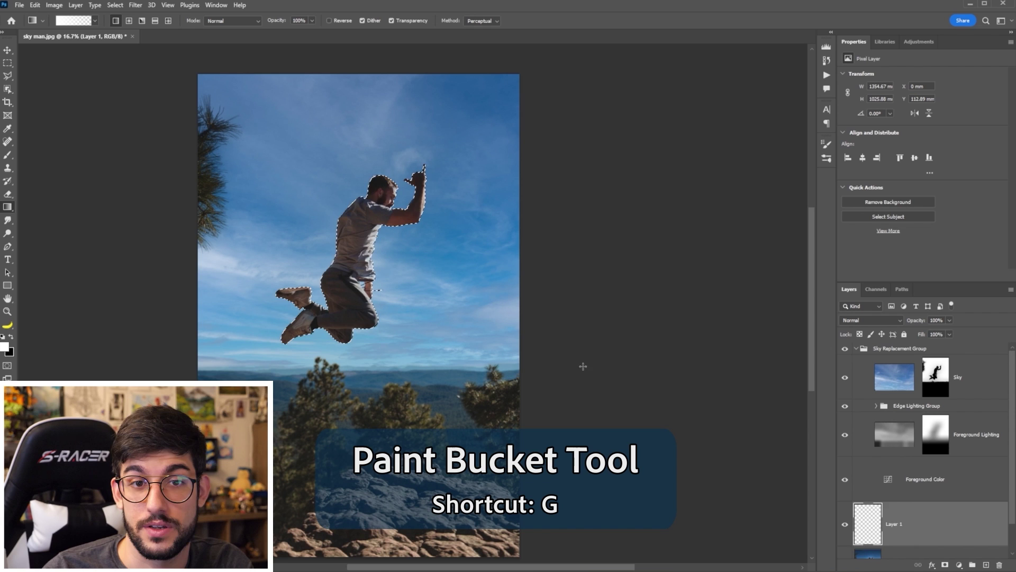
pyautogui.hotkey('alt', 'BackSpace')
pyautogui.hotkey('ctrl', 'd')
pyautogui.press('m')
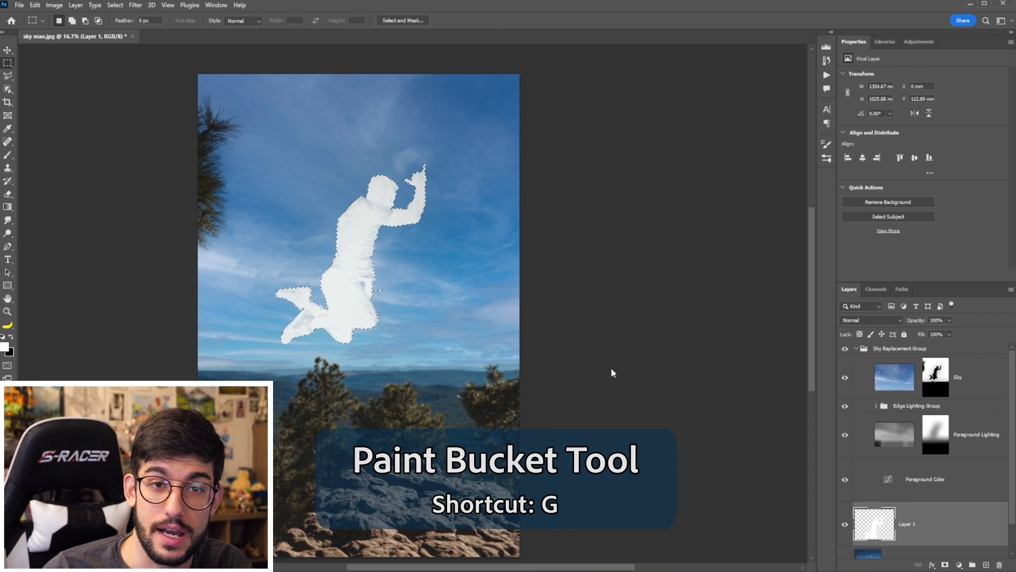
# Fill a new Layer 2 with black, then hide and collapse the Sky Replacement Group
pyautogui.click(985, 564)
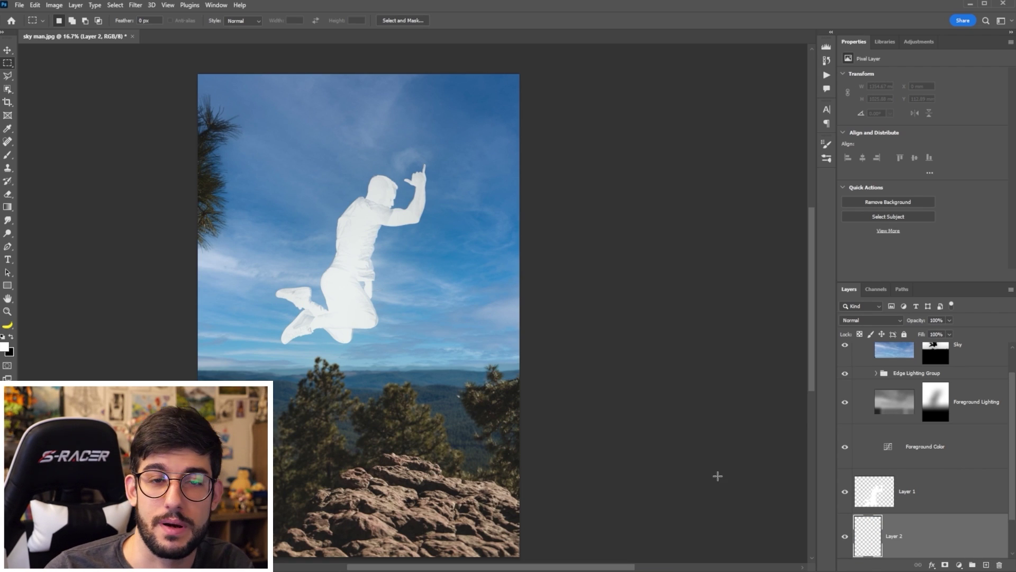
pyautogui.press('g')
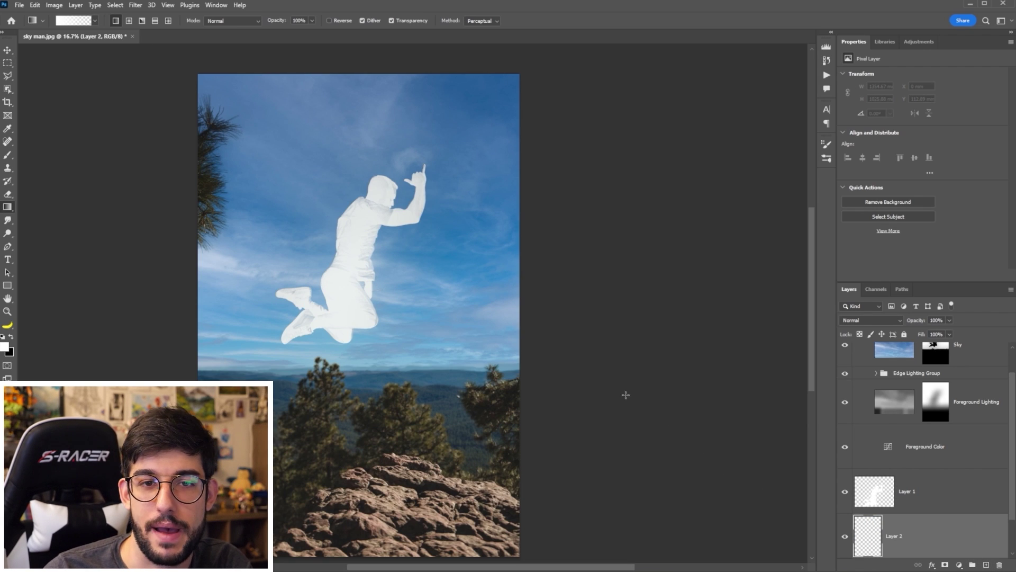
pyautogui.press('x')
pyautogui.hotkey('alt', 'BackSpace')
pyautogui.click(845, 349)
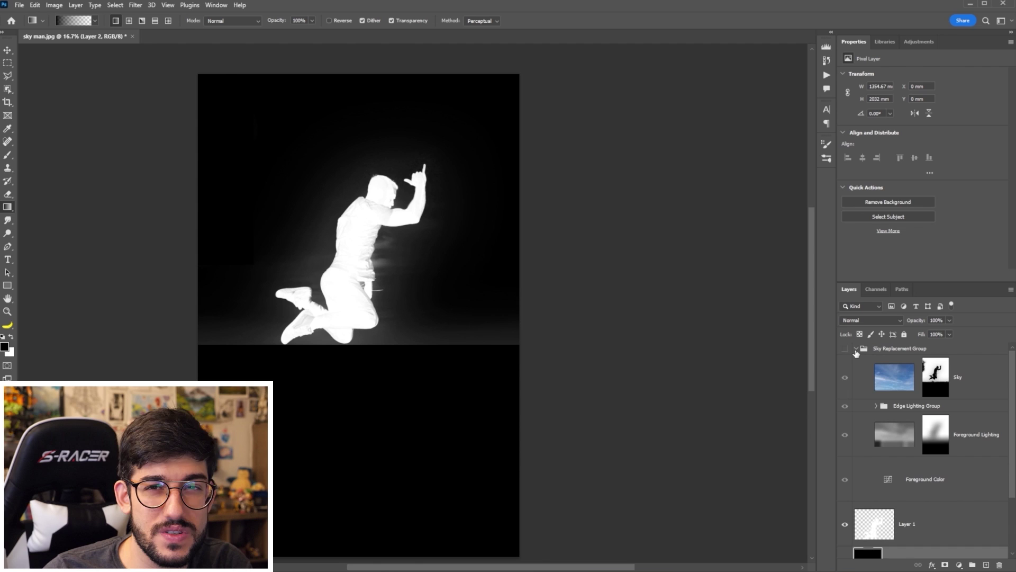
pyautogui.click(855, 349)
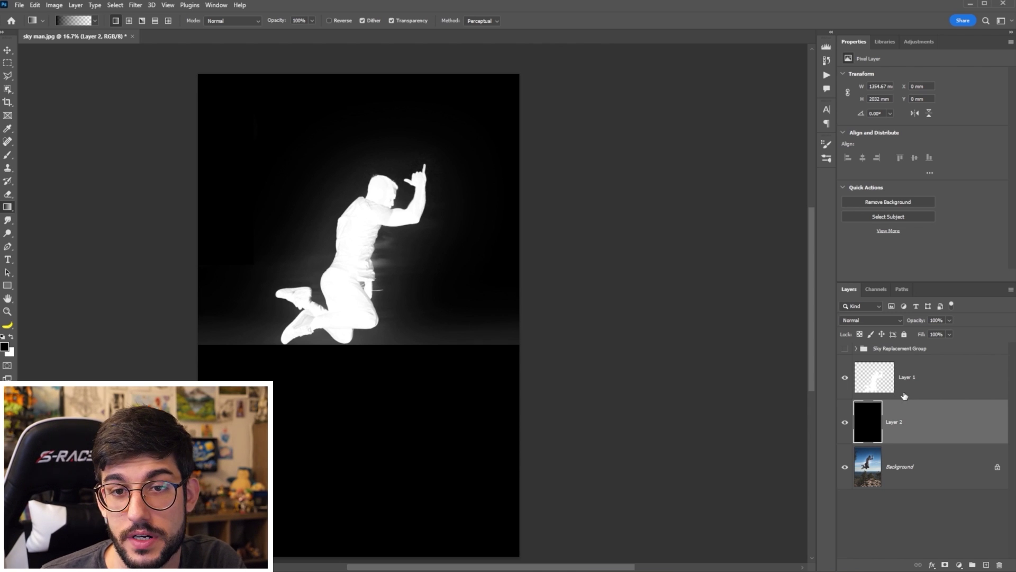
# Merge the silhouette down and harden it to pure black and white with a merged Levels adjustment
pyautogui.click(924, 394)
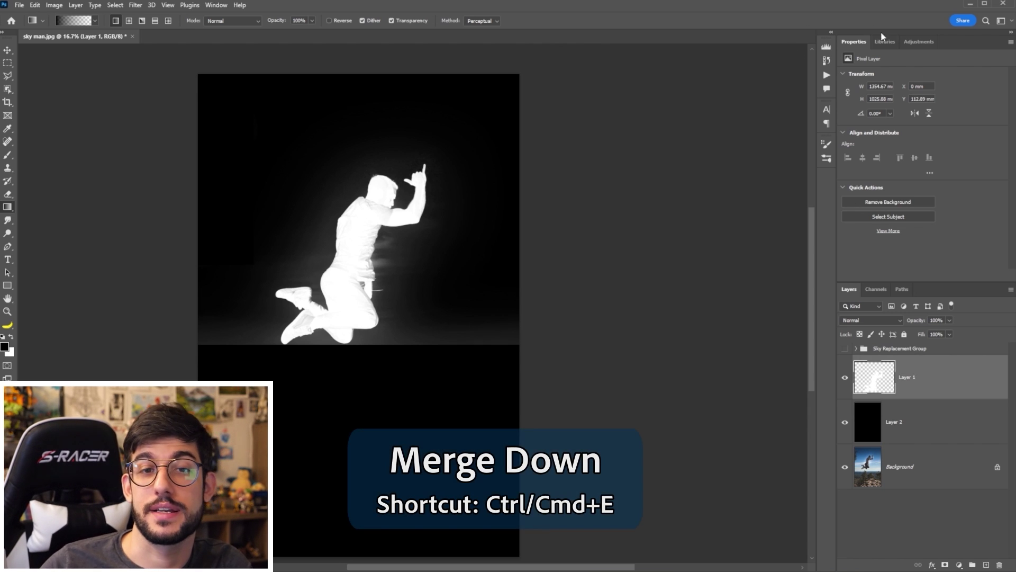
pyautogui.hotkey('ctrl', 'e')
pyautogui.click(916, 44)
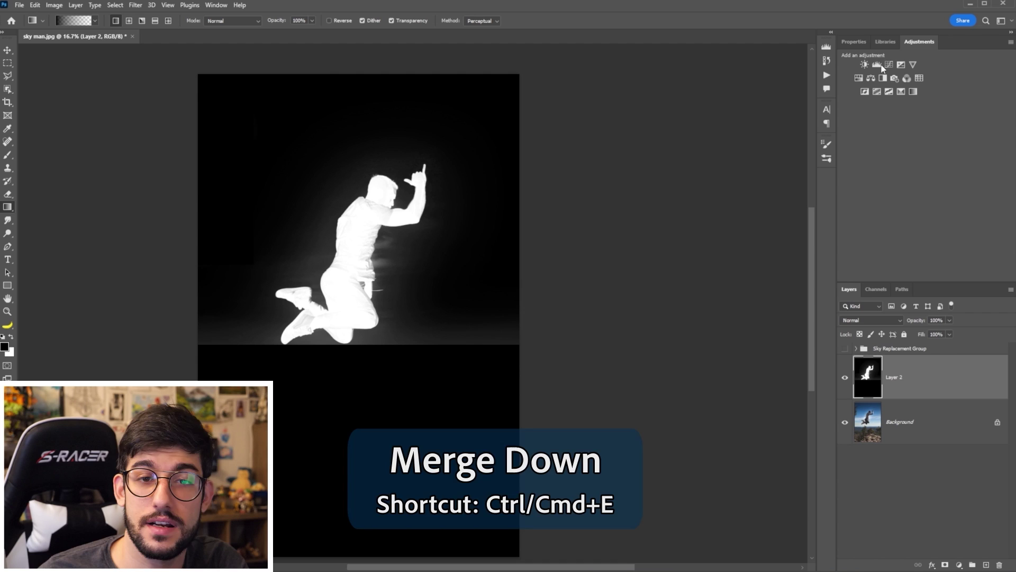
pyautogui.click(878, 65)
pyautogui.moveTo(994, 148); pyautogui.dragTo(961, 149)
pyautogui.hotkey('ctrl', 'e')
# Magic-wand the black area, select inverse for the man's silhouette, and hide the cut-out man layer
pyautogui.press('w')
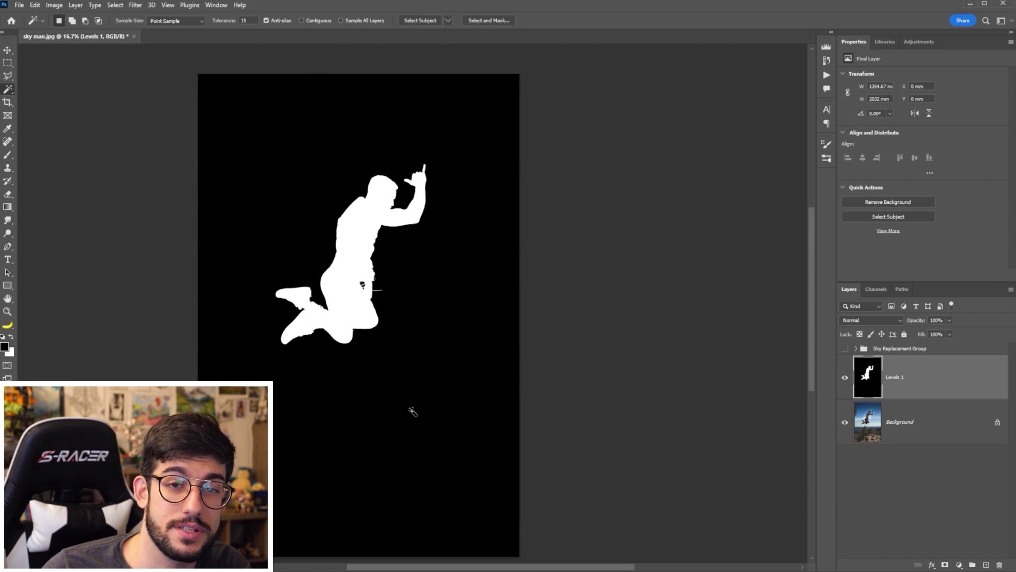
pyautogui.click(413, 413)
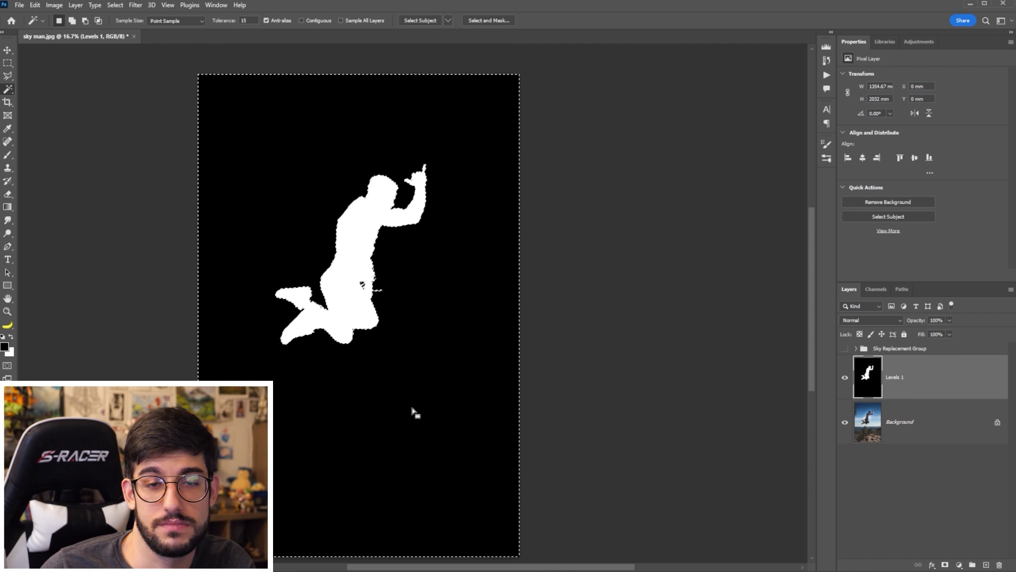
pyautogui.rightClick(414, 413)
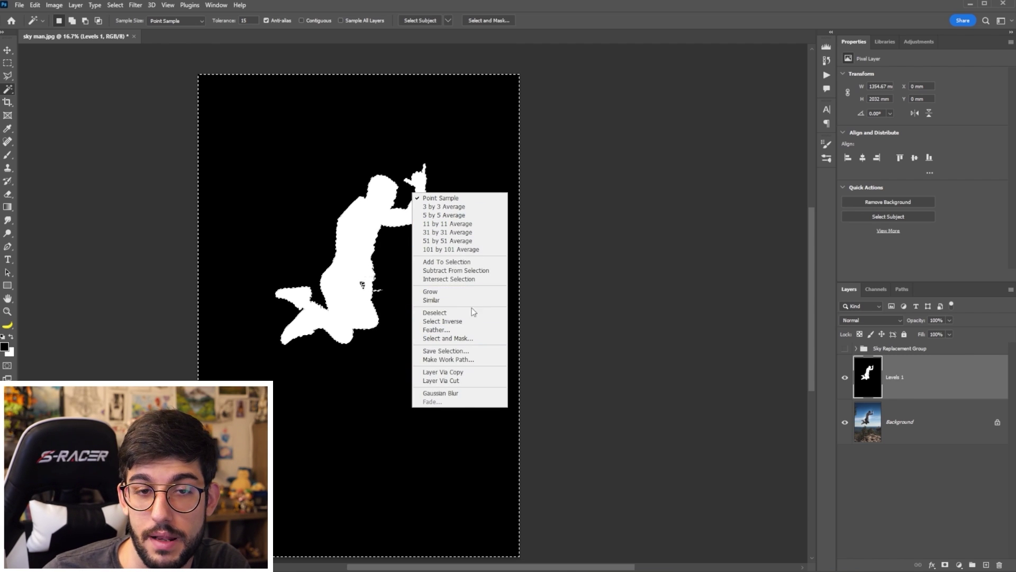
pyautogui.click(460, 320)
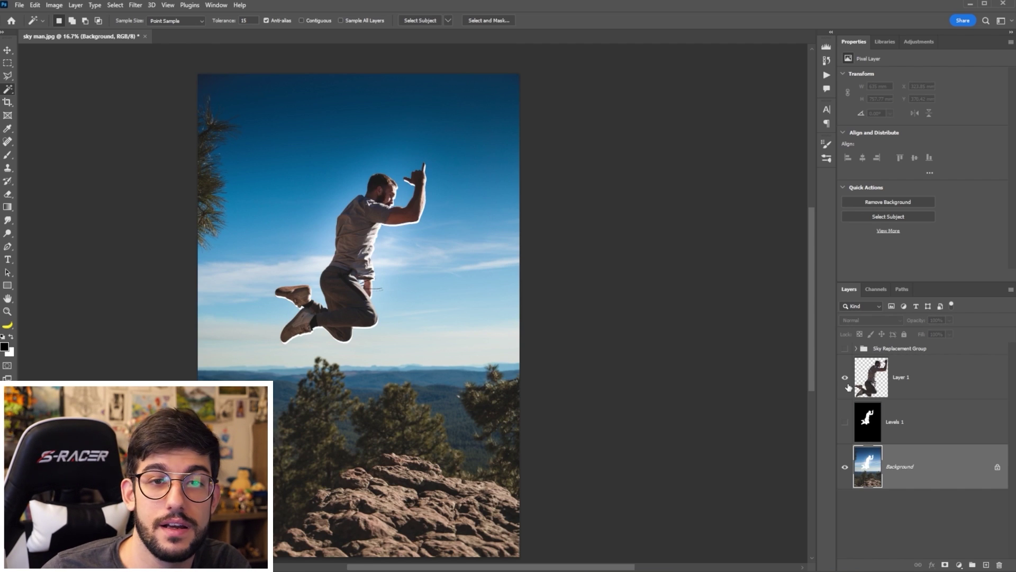
pyautogui.click(847, 386)
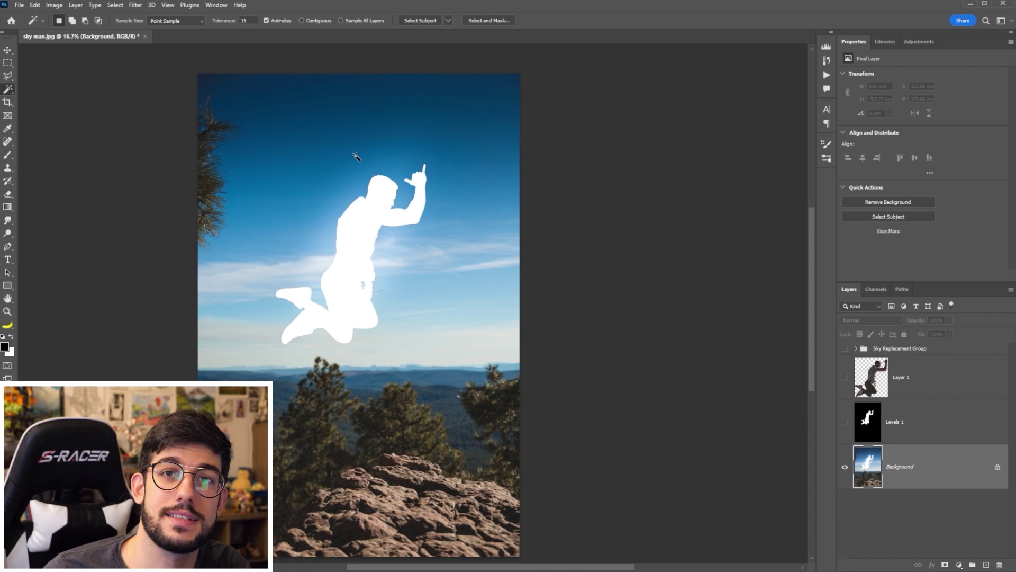
# Content-Aware Fill a lasso selection around the white silhouette and reposition the cut-out man over it
pyautogui.press('l')
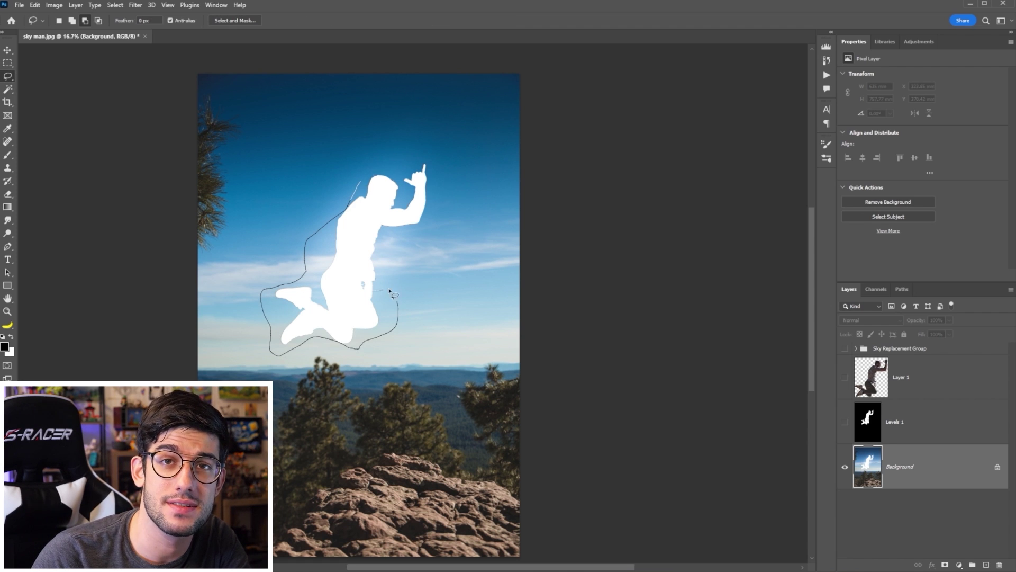
pyautogui.moveTo(443, 193)
pyautogui.mouseDown()
pyautogui.moveTo(406, 159)
pyautogui.moveTo(356, 186)
pyautogui.mouseUp()
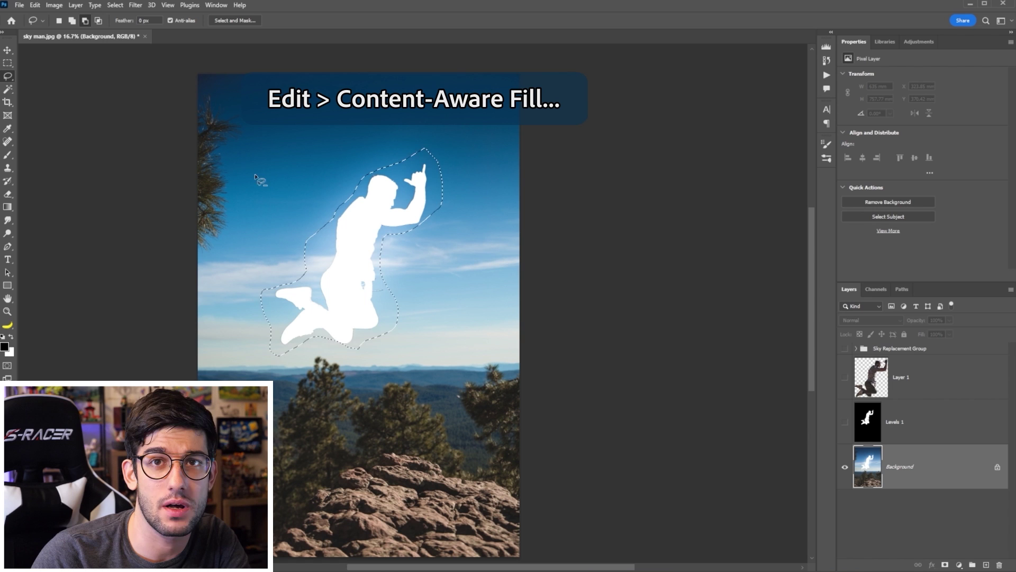
pyautogui.click(35, 6)
pyautogui.click(64, 175)
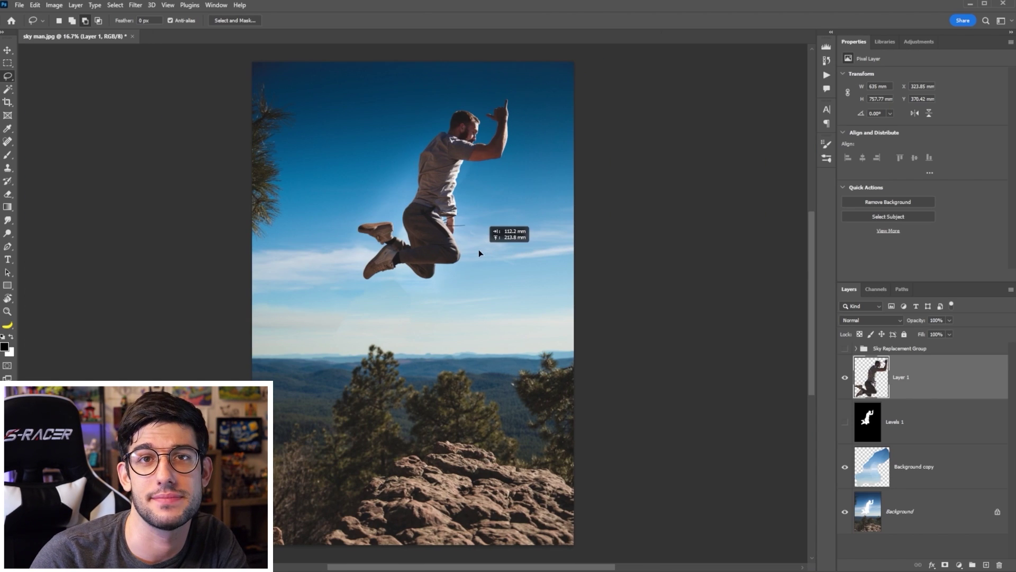
pyautogui.moveTo(478, 250); pyautogui.dragTo(462, 254)
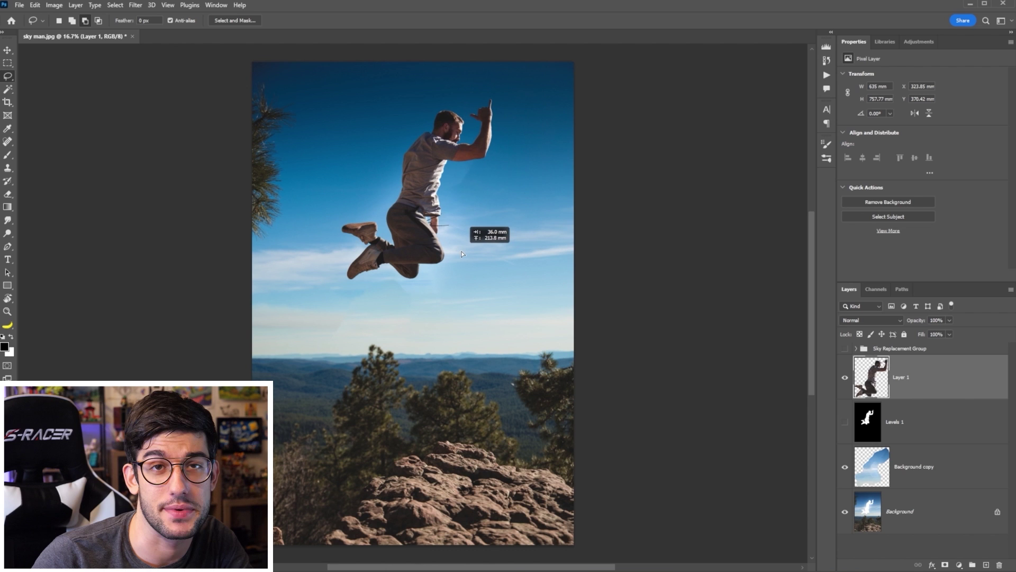
# Nudge the jumping man slightly upward, then scale him to 130% and rotate him -6.5°
pyautogui.moveTo(462, 254); pyautogui.dragTo(462, 244)
pyautogui.hotkey('ctrl', 't')
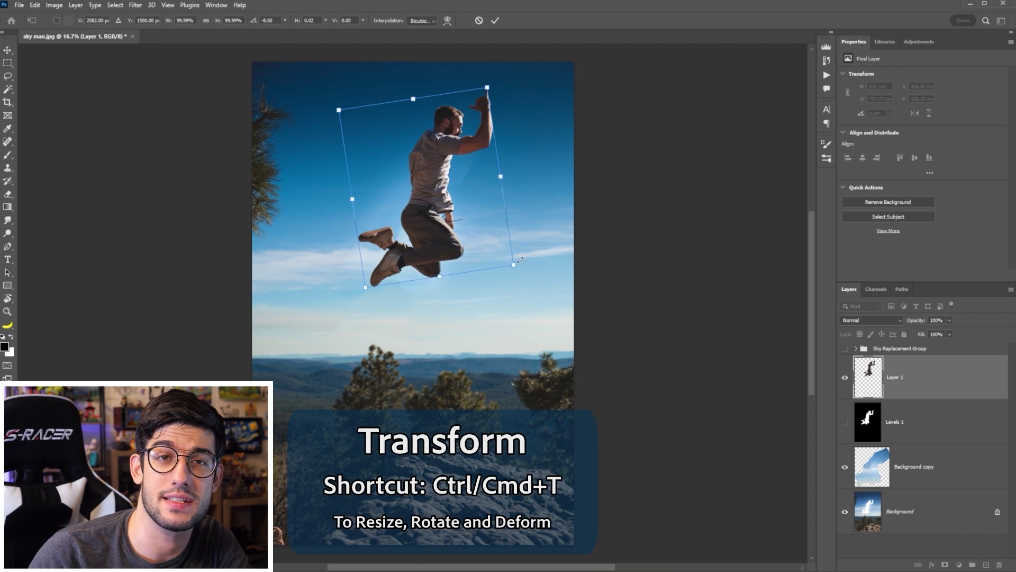
pyautogui.moveTo(564, 168); pyautogui.dragTo(573, 192)
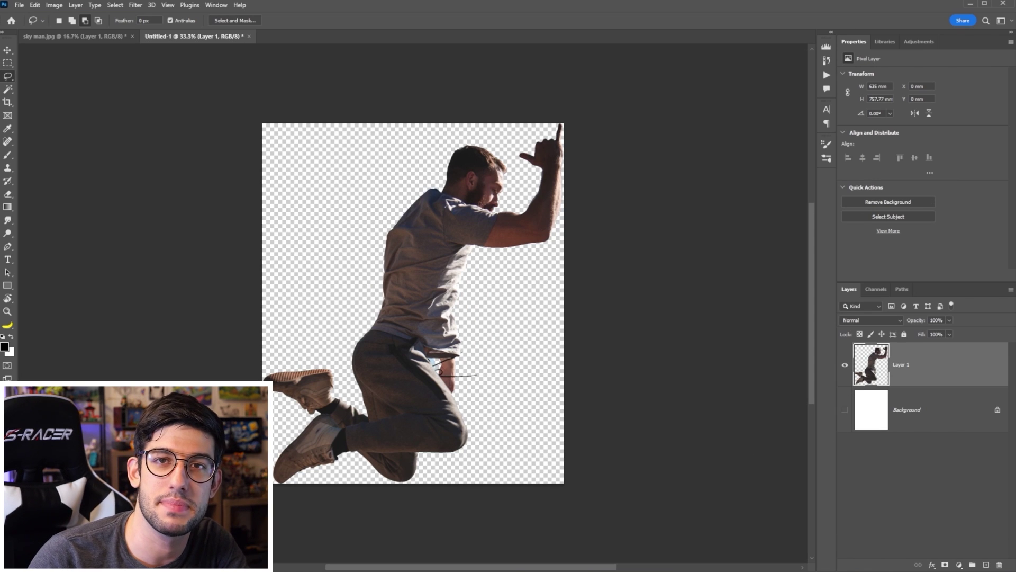
# Name the file JumpMan and choose PNG as the file type in the Save As dialog
pyautogui.hotkey('ctrl', 's')
pyautogui.write('JumpMan')
pyautogui.press('Tab')
pyautogui.press('p')
pyautogui.press('p')
pyautogui.press('p')
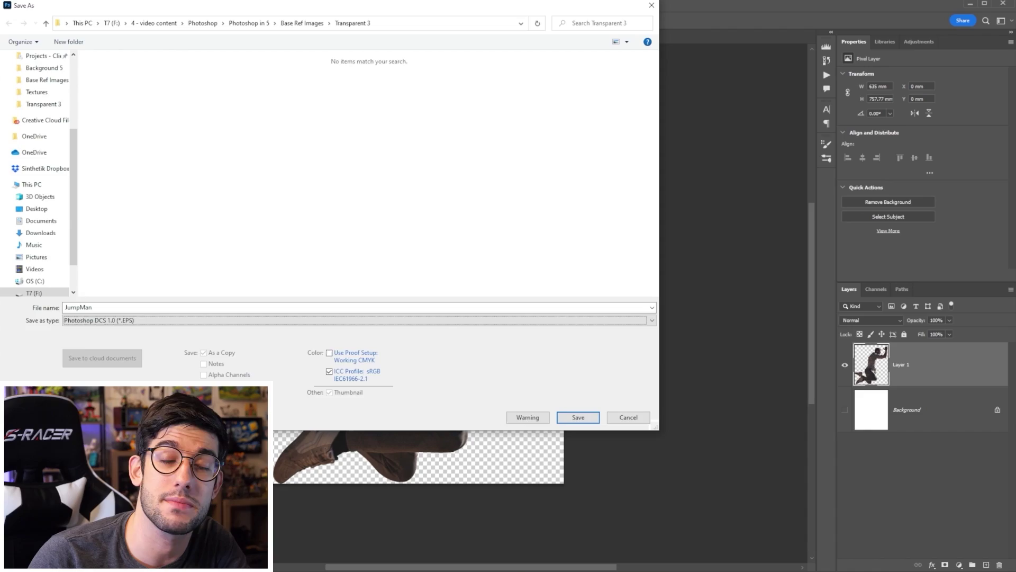